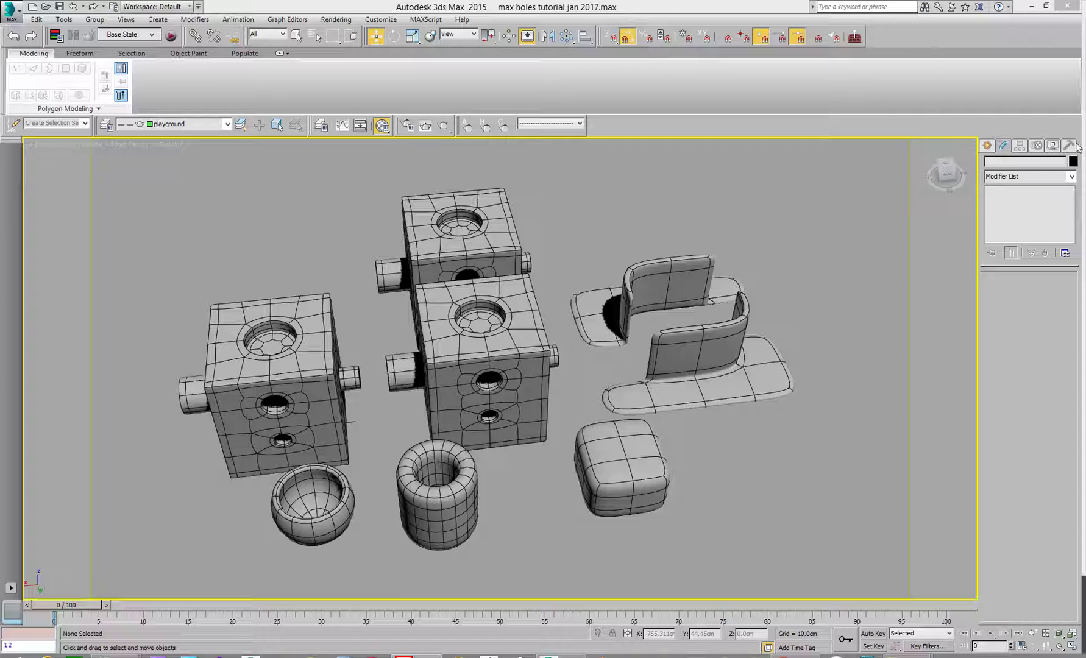
Step: Review the script author's website and the install instructions, then hide both windows
left_click_drag(1085, 262, 711, 171)
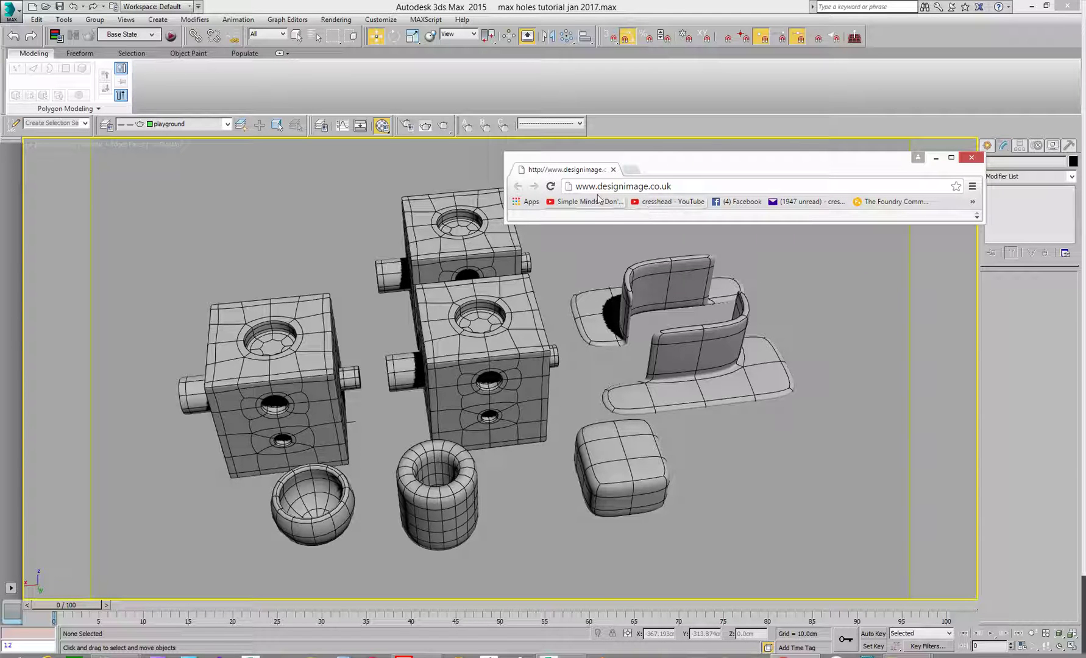
mouse_move(694, 172)
left_mouse_down()
mouse_move(746, 172)
mouse_move(756, 188)
mouse_move(751, 169)
mouse_move(688, 175)
left_mouse_up()
left_click(936, 169)
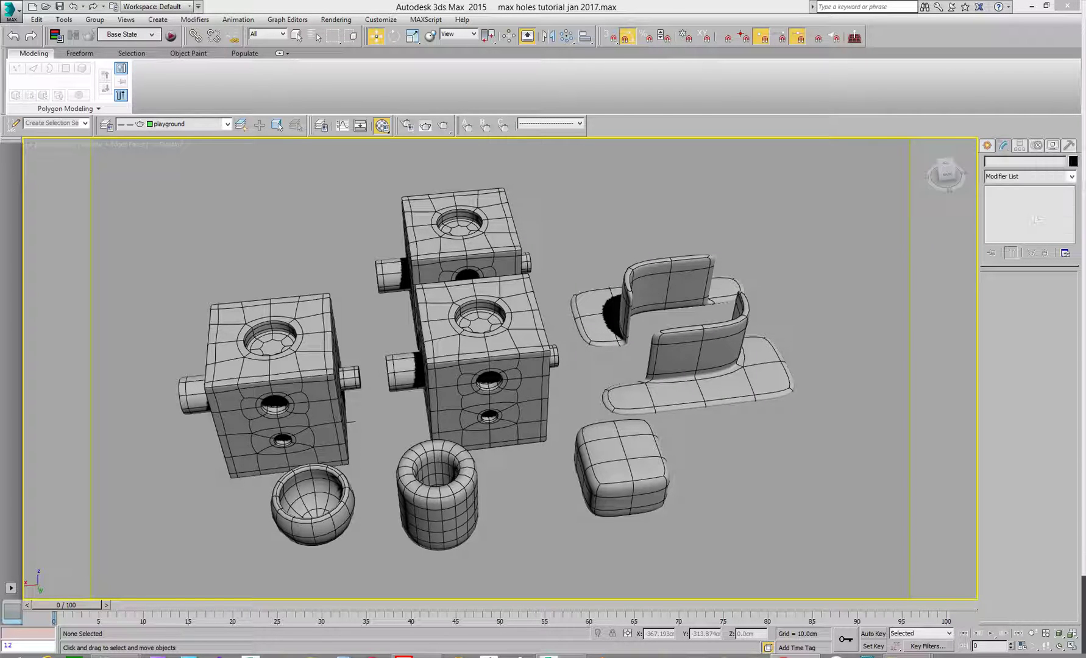
left_click(796, 656)
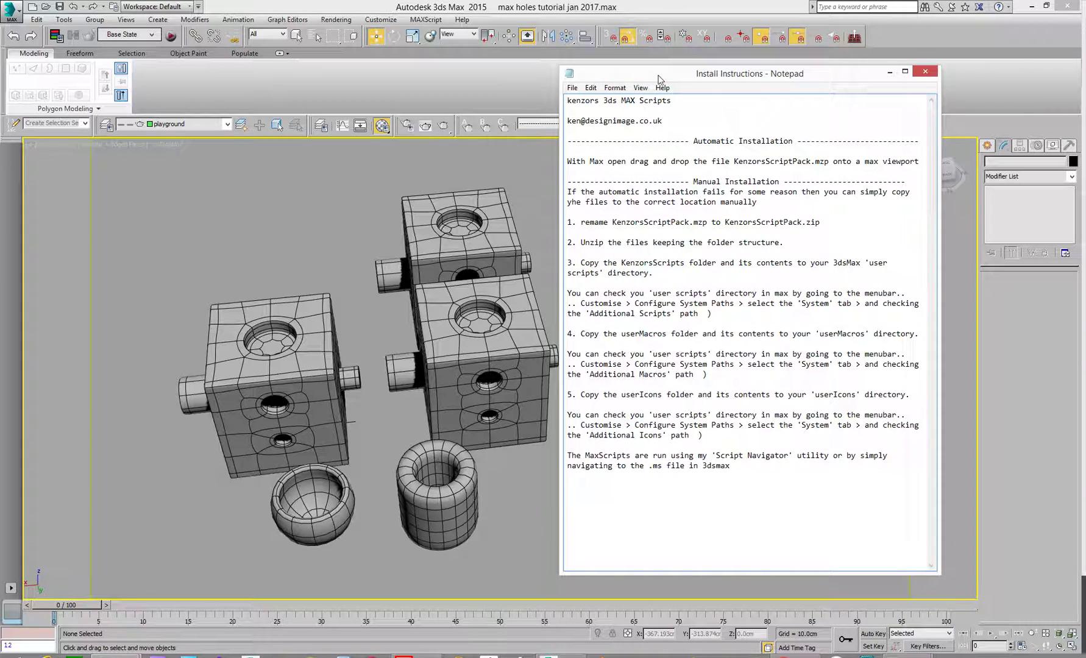
left_click_drag(661, 79, 912, 122)
left_click(796, 655)
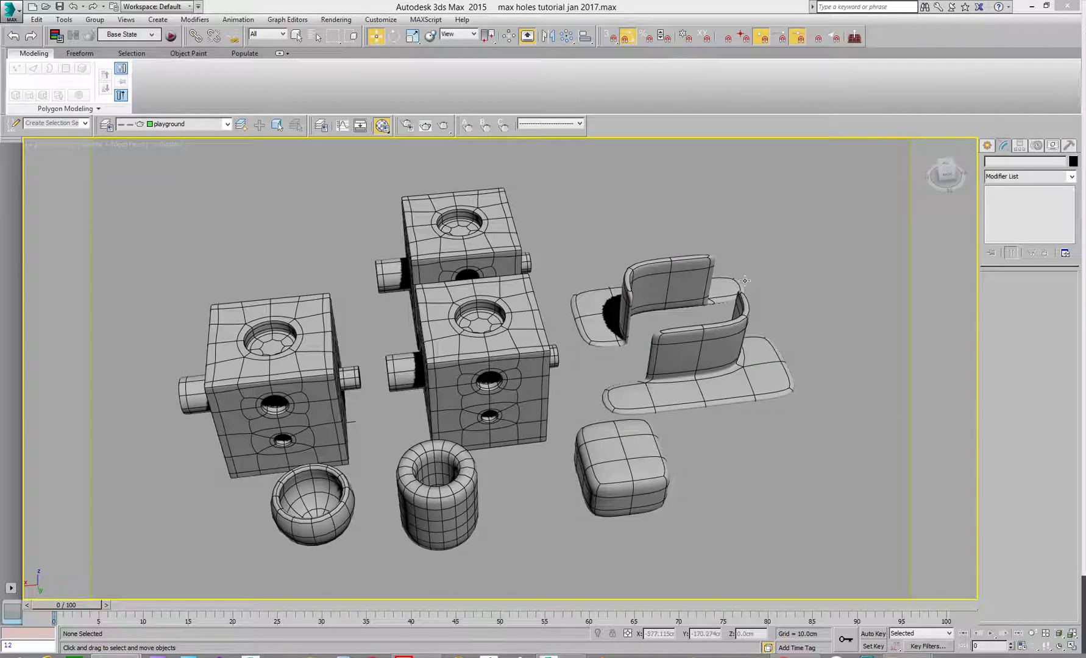
Step: On Plane001, switch TurboSmooth and Shell off and back on
left_click(706, 369)
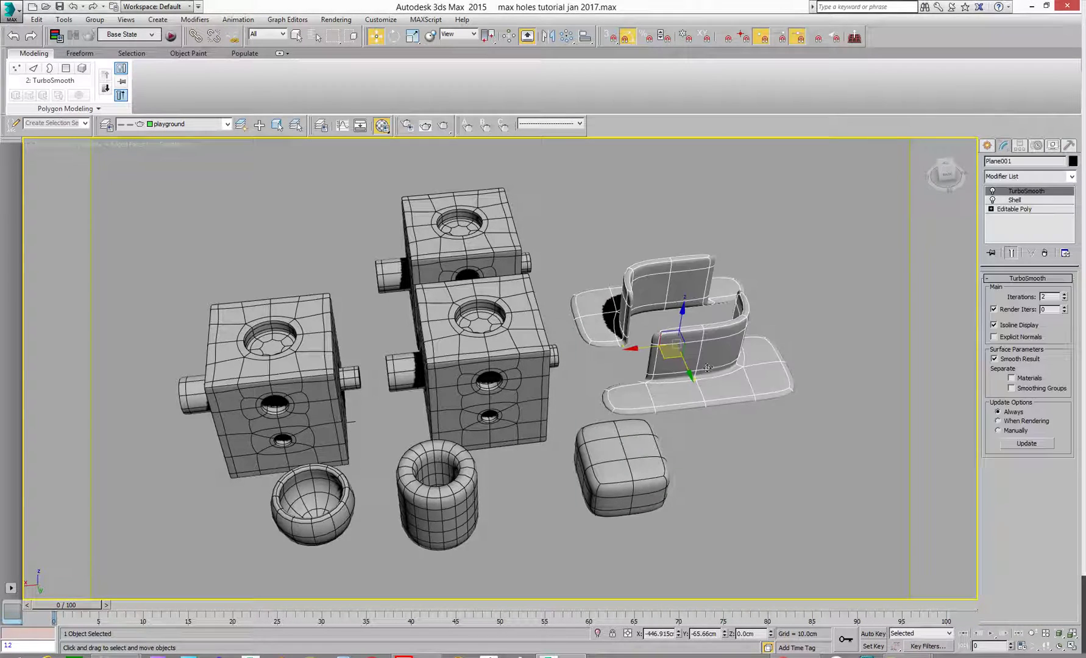
left_click(992, 190)
left_click(992, 191)
left_click(992, 199)
left_click(992, 200)
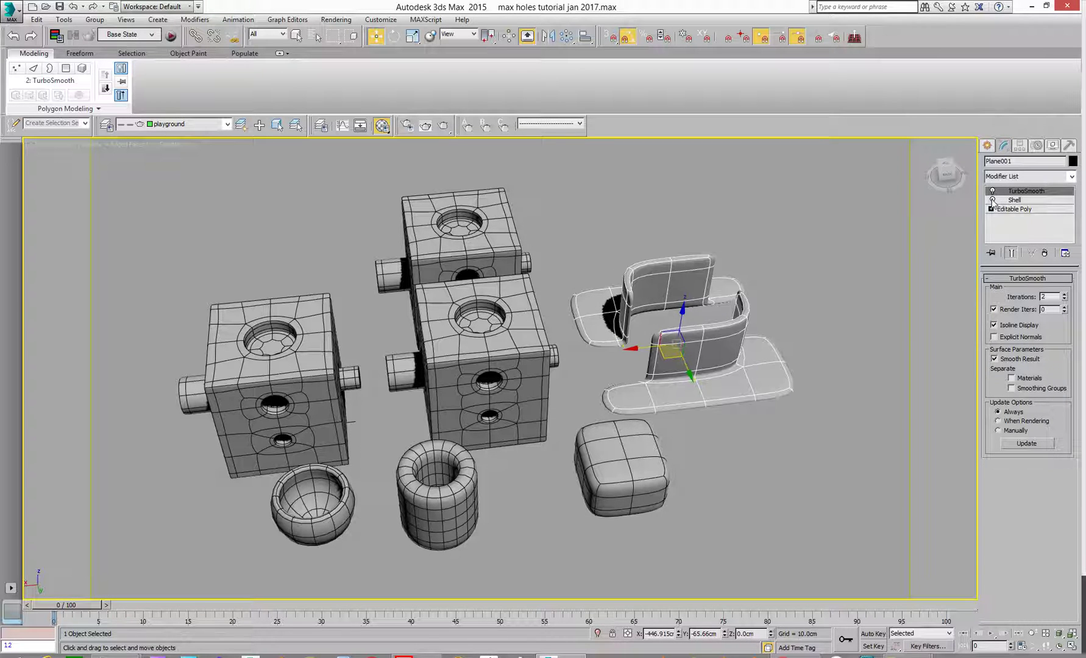
Step: On Box004, switch TurboSmooth and Symmetry off and back on
left_click(663, 493)
left_click(993, 191)
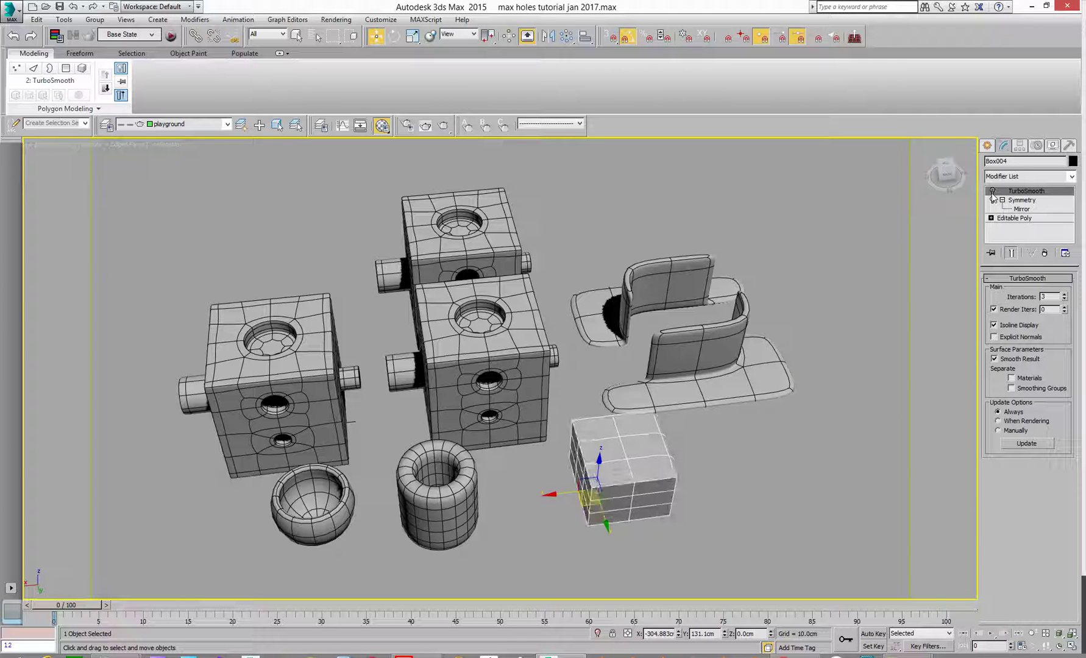
left_click(992, 190)
left_click(993, 200)
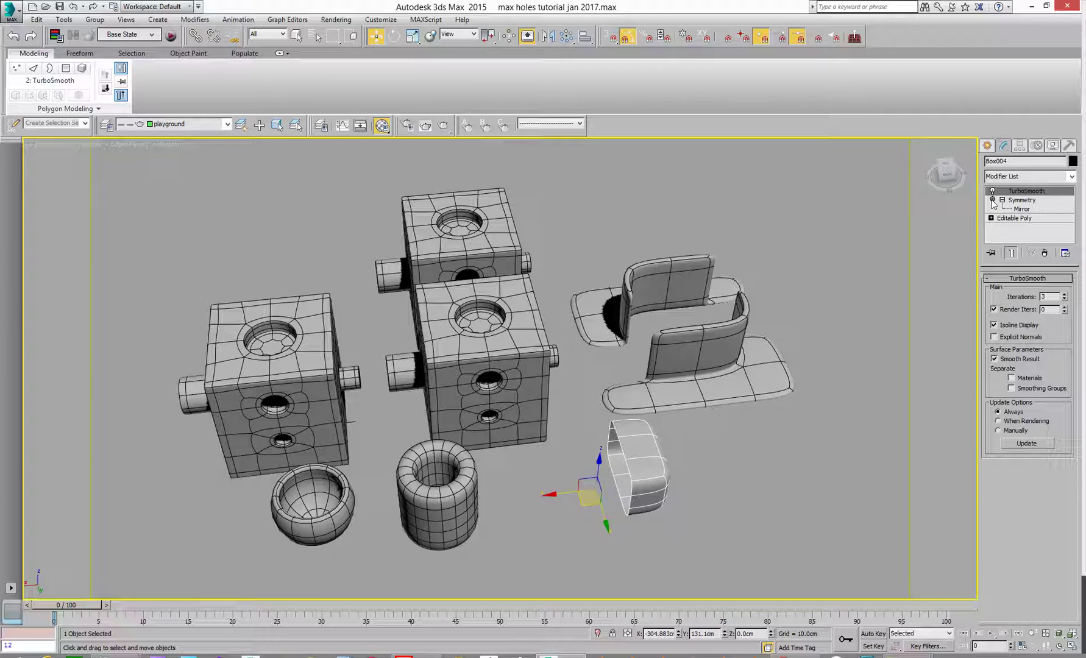
left_click(992, 200)
Step: Toggle the Shell on Sphere001 and Symmetry on Tube001 off and back on
left_click(335, 523)
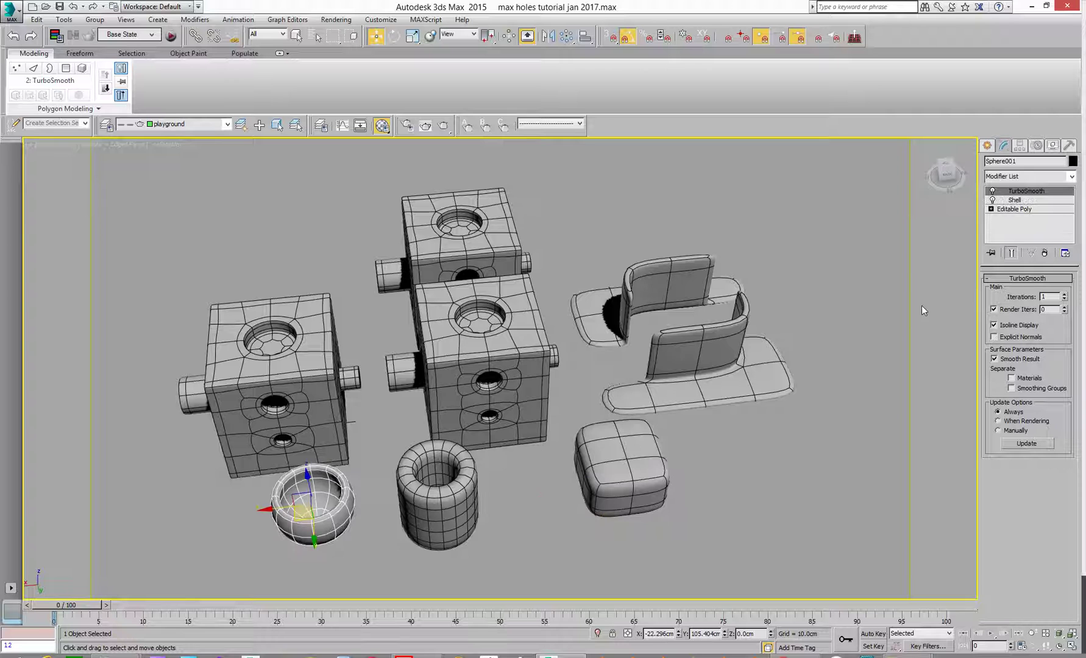
left_click(992, 200)
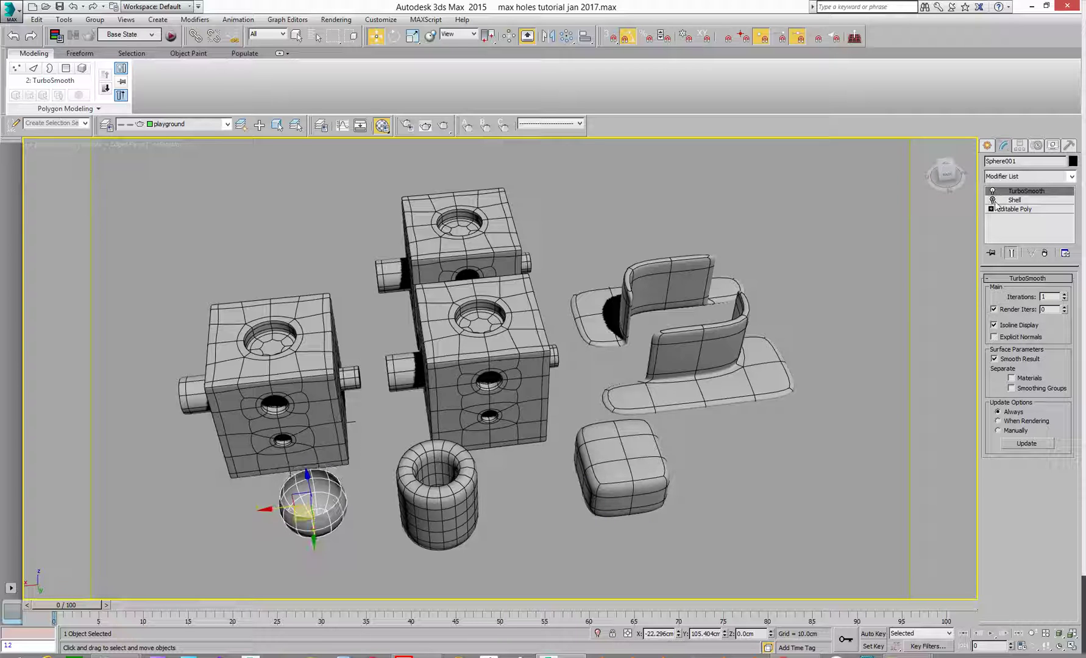
left_click(992, 200)
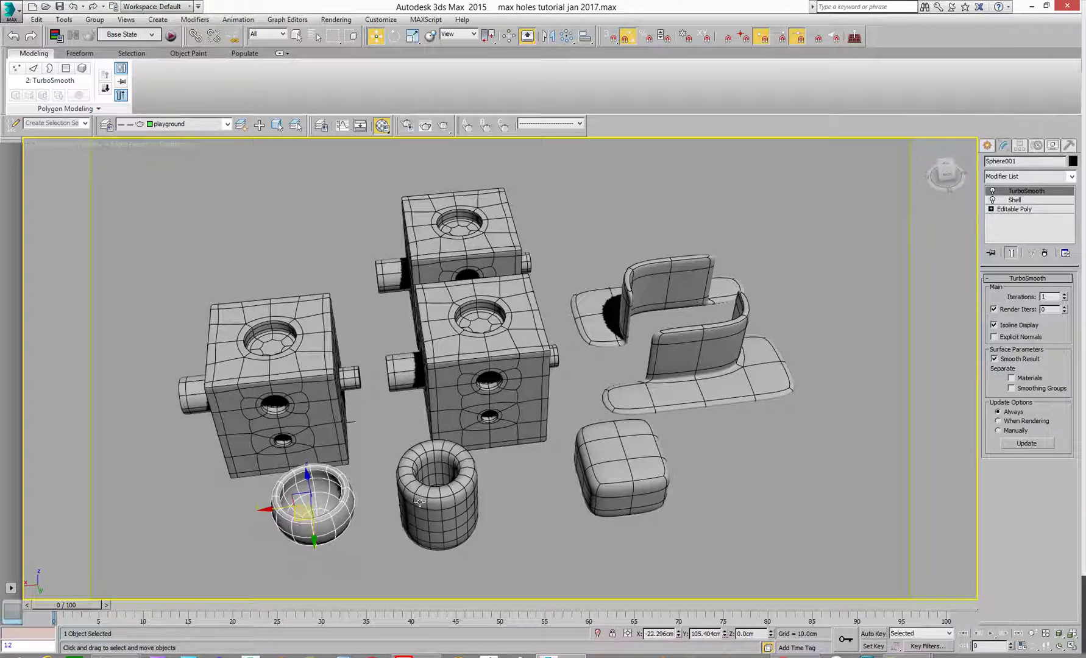
left_click(419, 501)
left_click(992, 201)
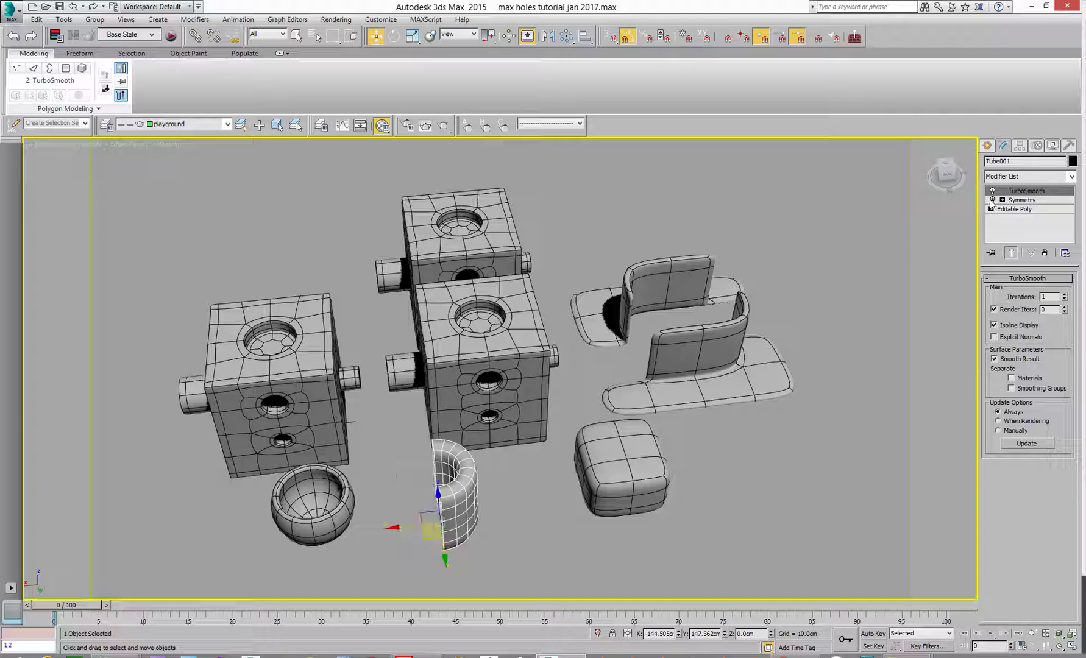
left_click(991, 201)
left_click(992, 201)
left_click(992, 200)
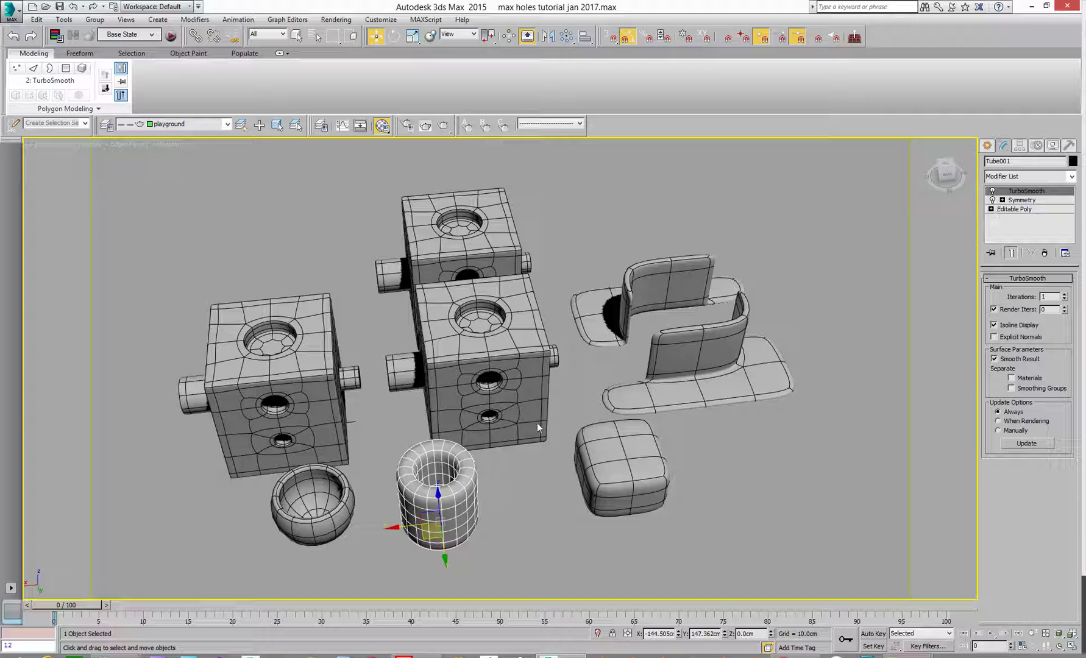
Step: Select Box002, the top box and the left box, then deselect everything
left_click(495, 361)
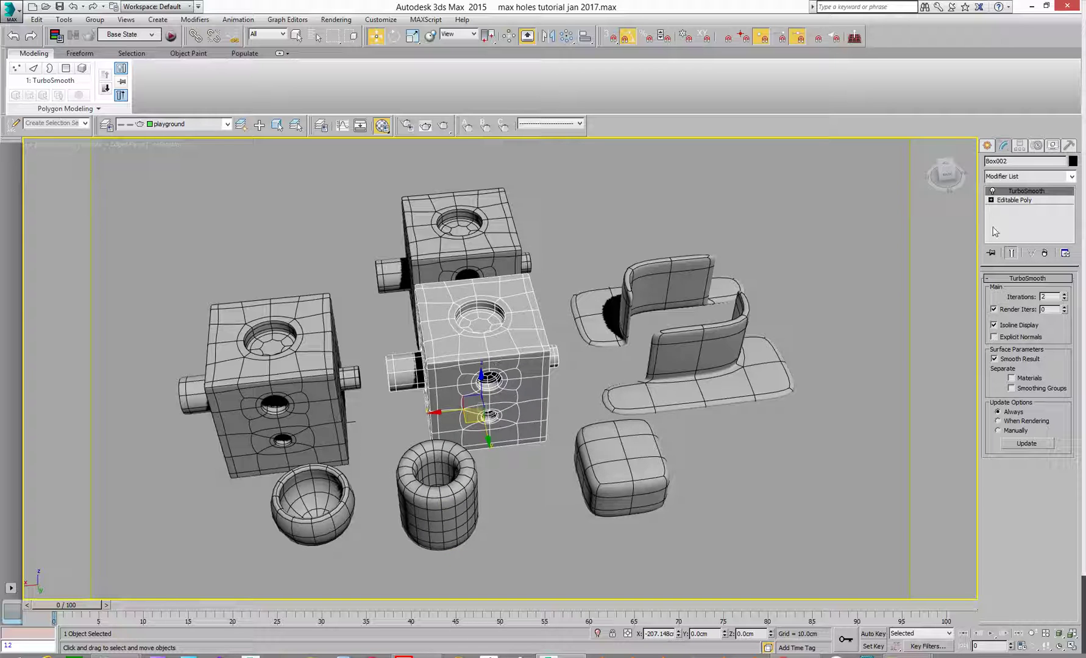
left_click(490, 245)
left_click(271, 347)
left_click(853, 471)
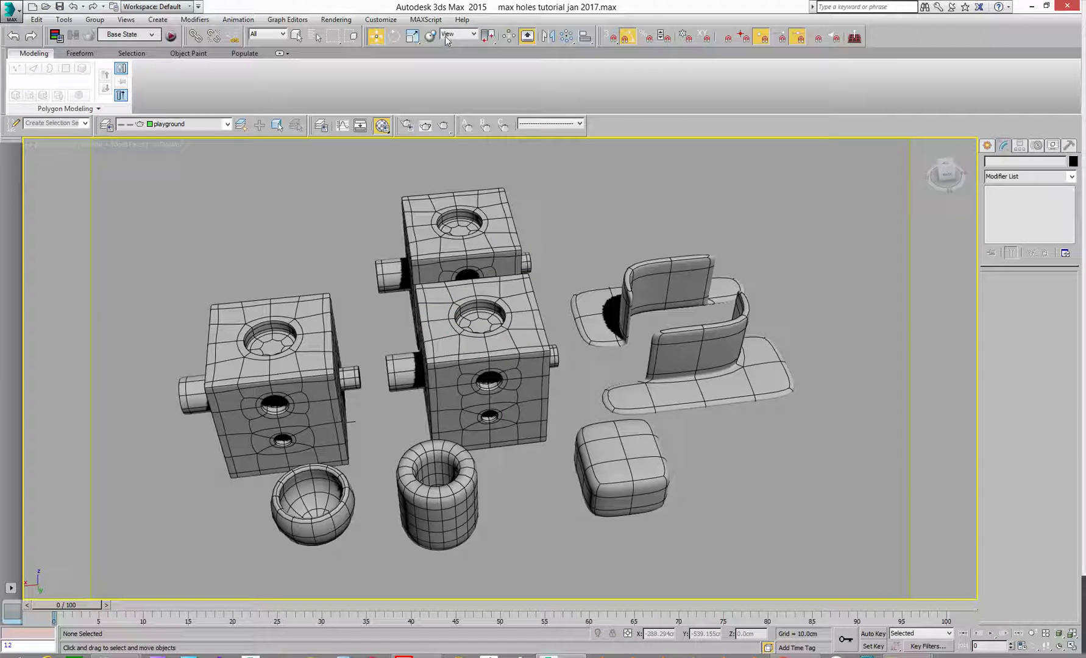
Step: Run the Turbosmooth Helper script from the GeneralScripts folder and place its panel upper right
left_click(425, 19)
left_click(443, 56)
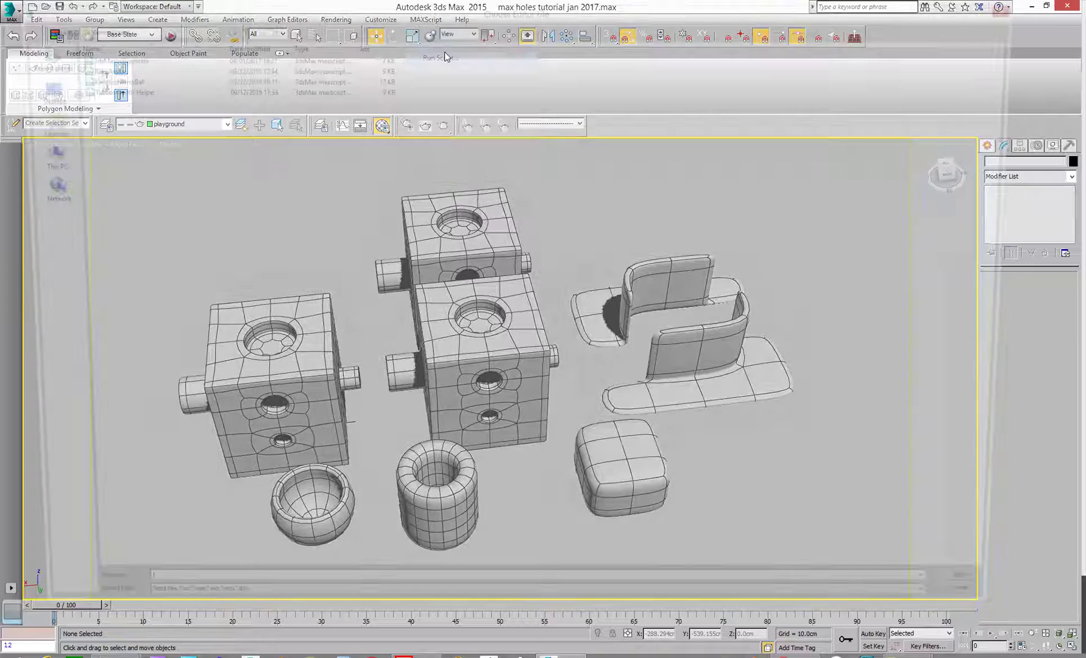
left_click_drag(351, 16, 584, 103)
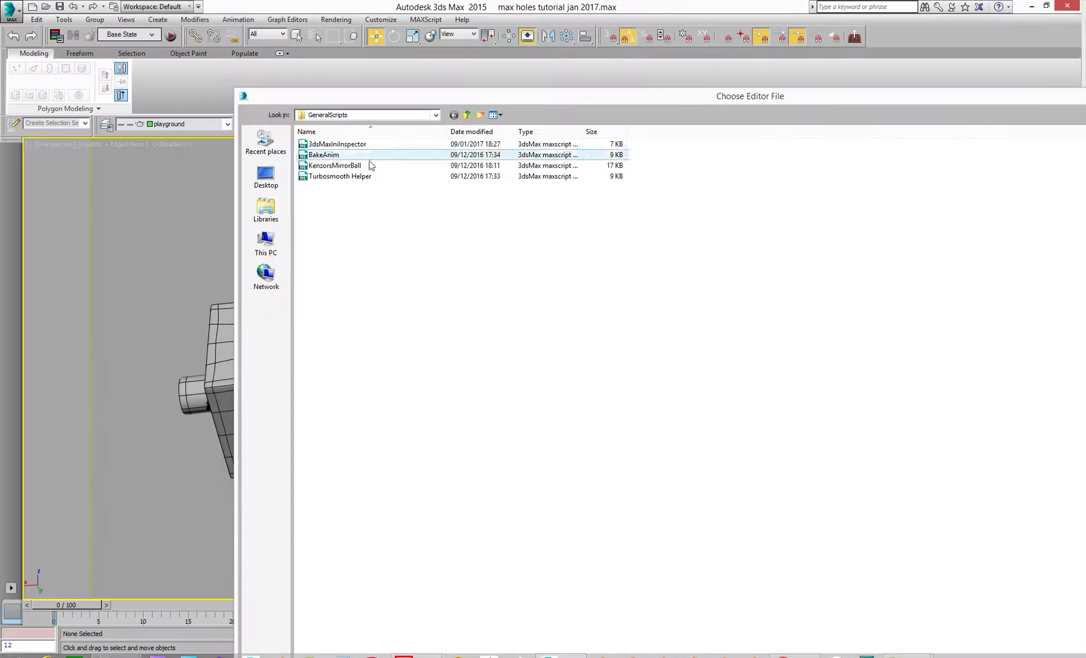
left_click(436, 116)
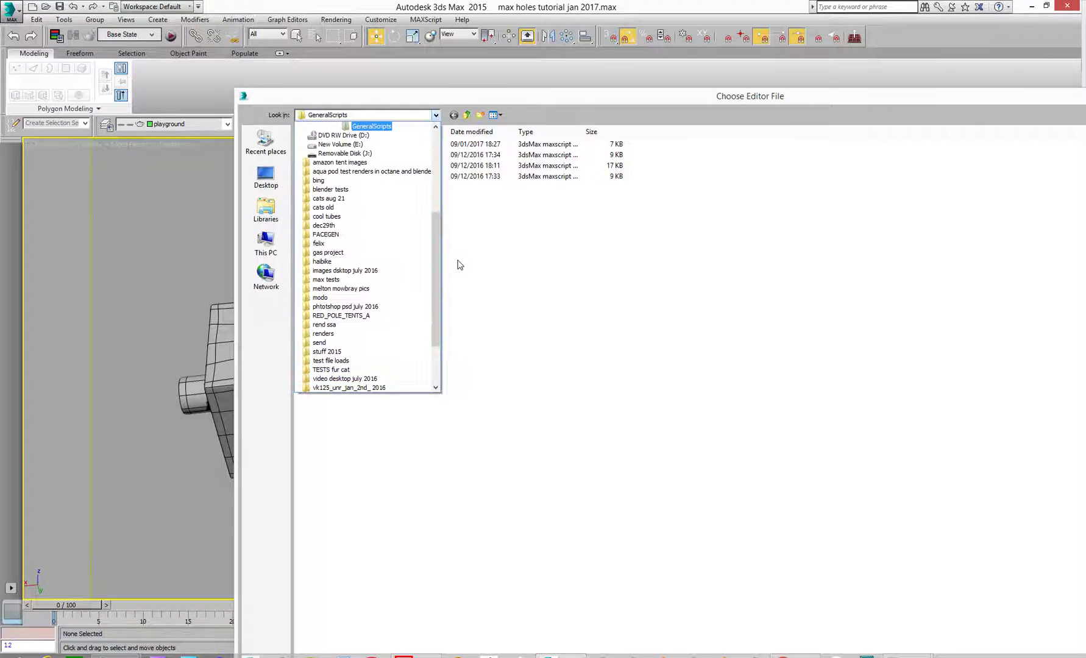
left_click_drag(432, 238, 440, 140)
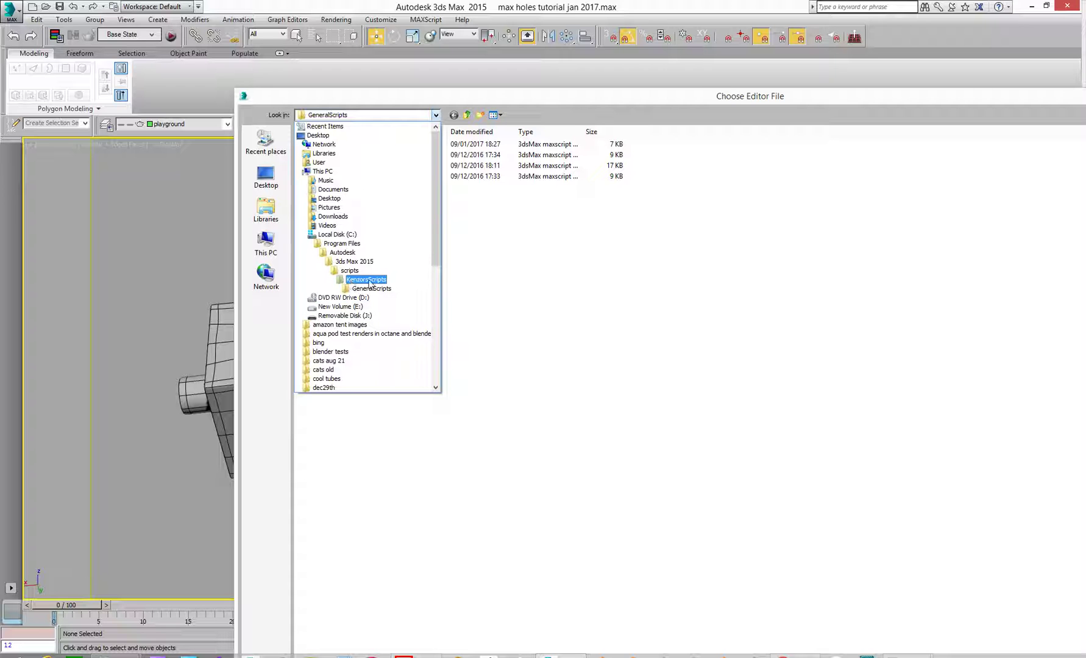
key("Up")
key("Up")
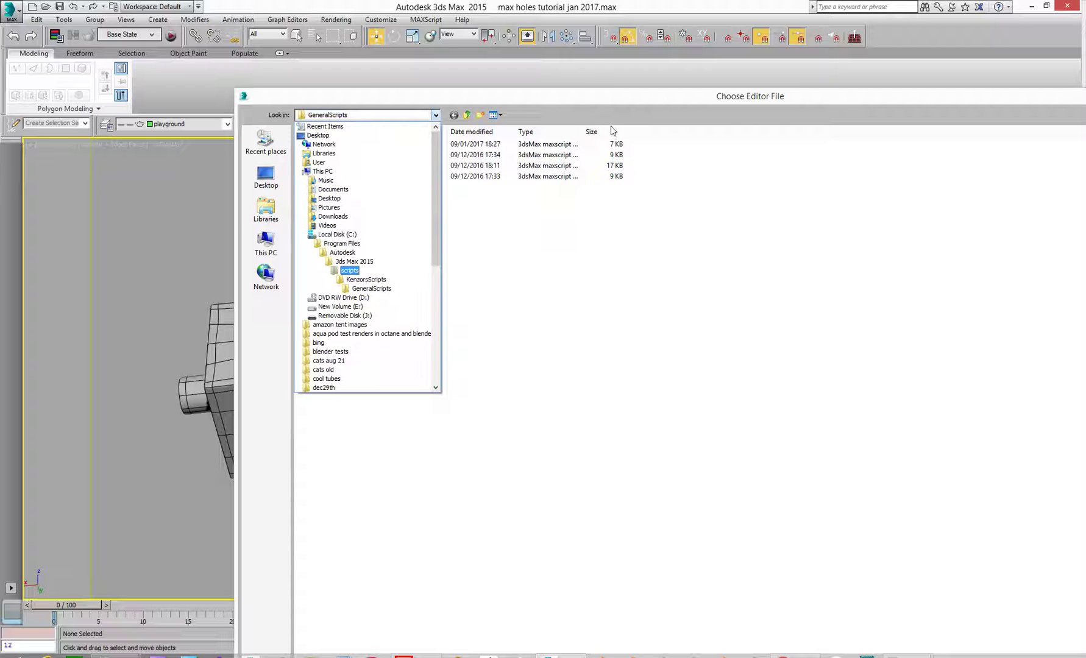
left_click(575, 102)
left_click(339, 178)
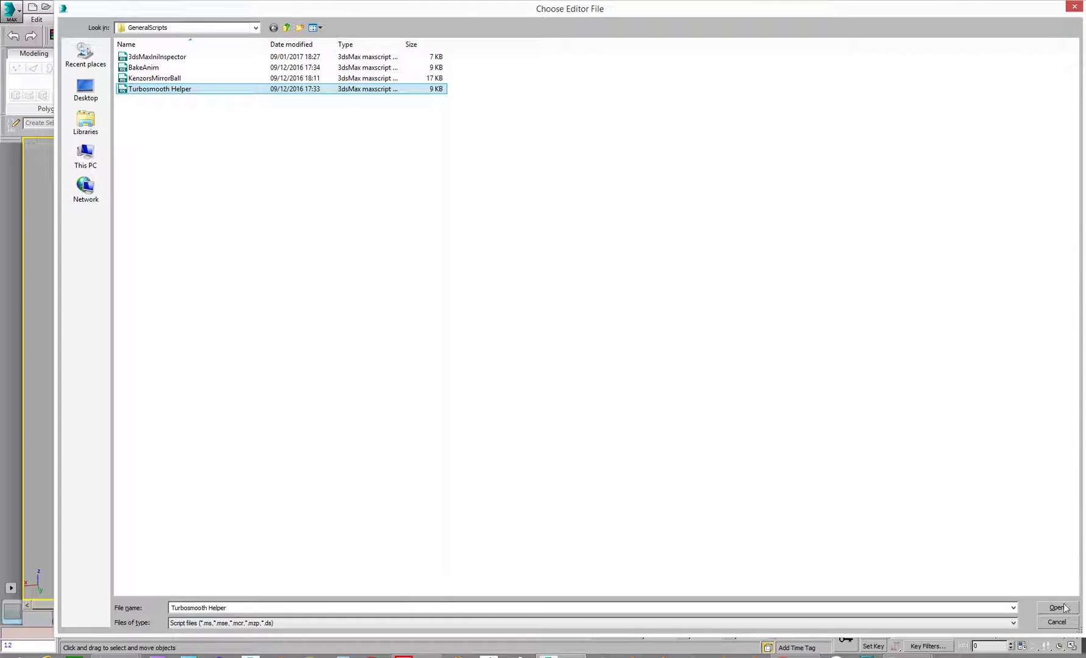
left_click(1062, 607)
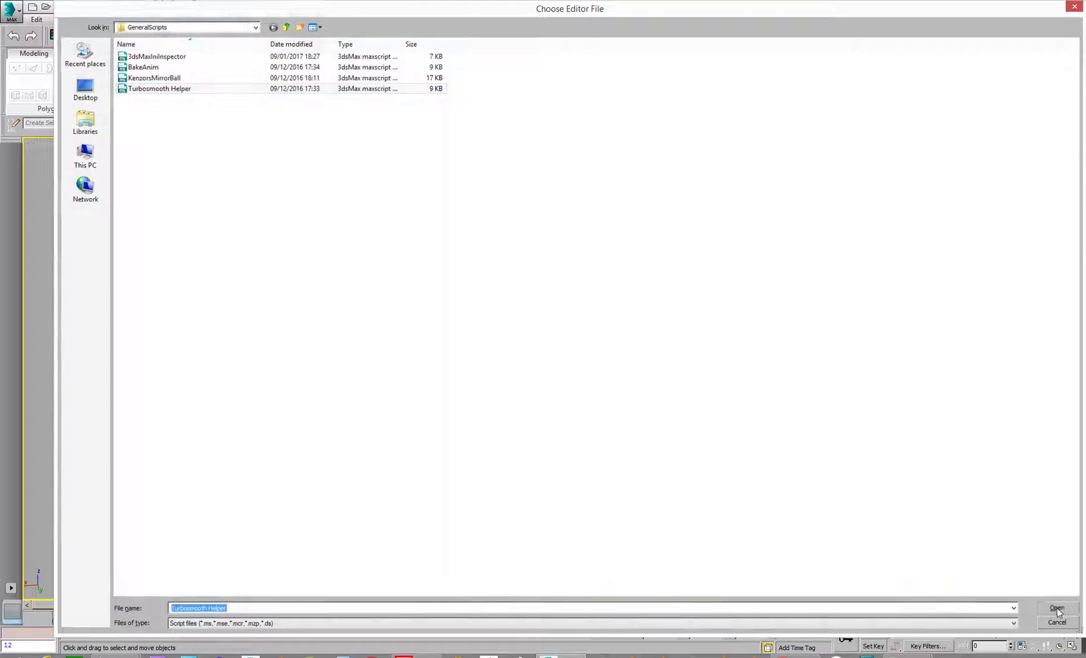
left_click_drag(511, 299, 873, 150)
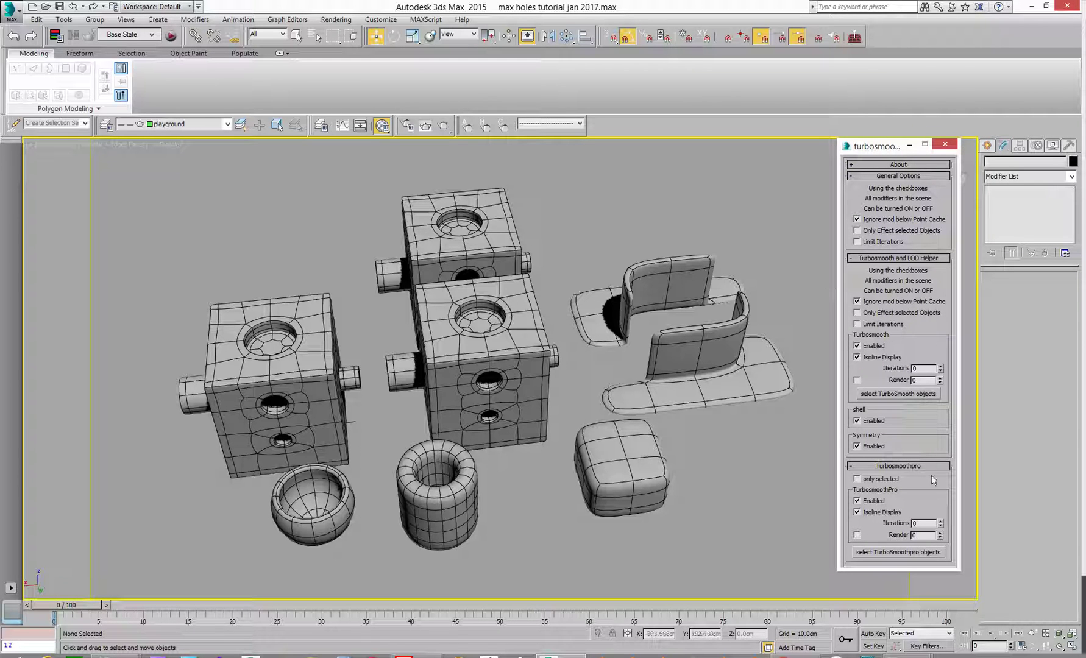
Step: Tick 'Only Effect selected Objects', untick TurboSmooth Enabled, and box-select the middle objects
left_click(856, 312)
left_click(857, 346)
left_click_drag(738, 206, 517, 364)
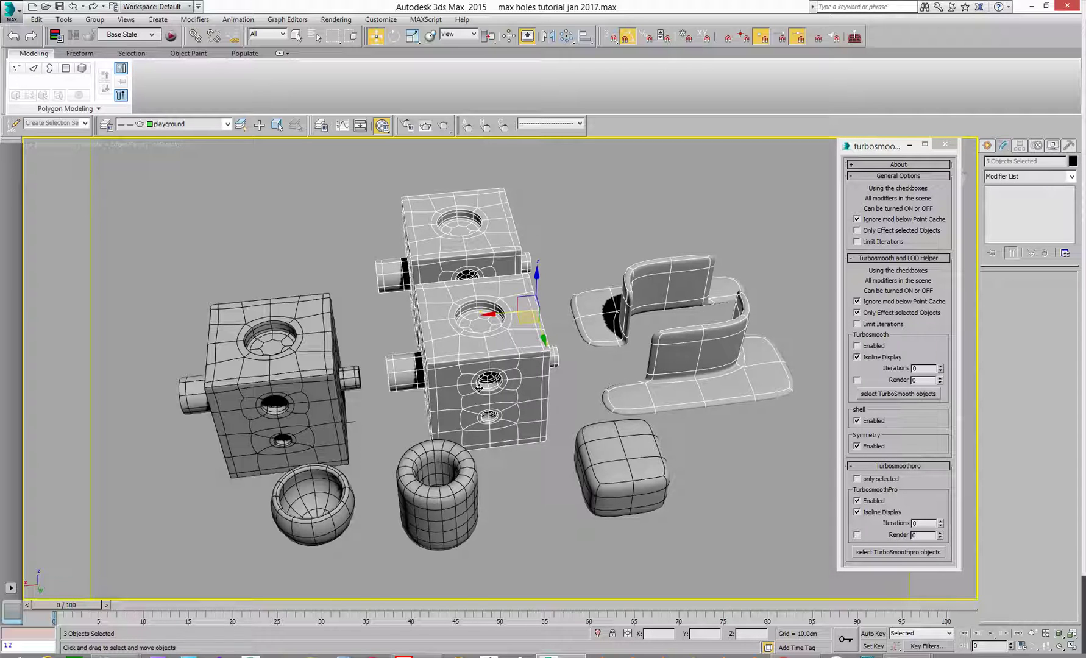
Step: Toggle TurboSmooth on the selected objects repeatedly to compare, leaving it enabled
left_click(857, 346)
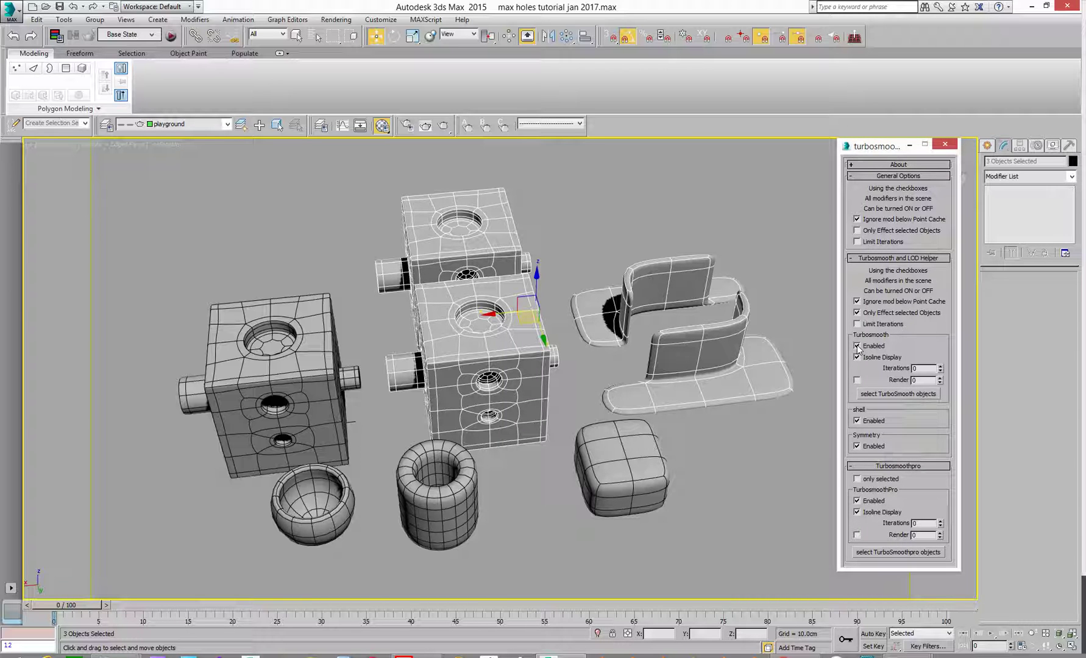
left_click(858, 346)
left_click(857, 347)
left_click(857, 346)
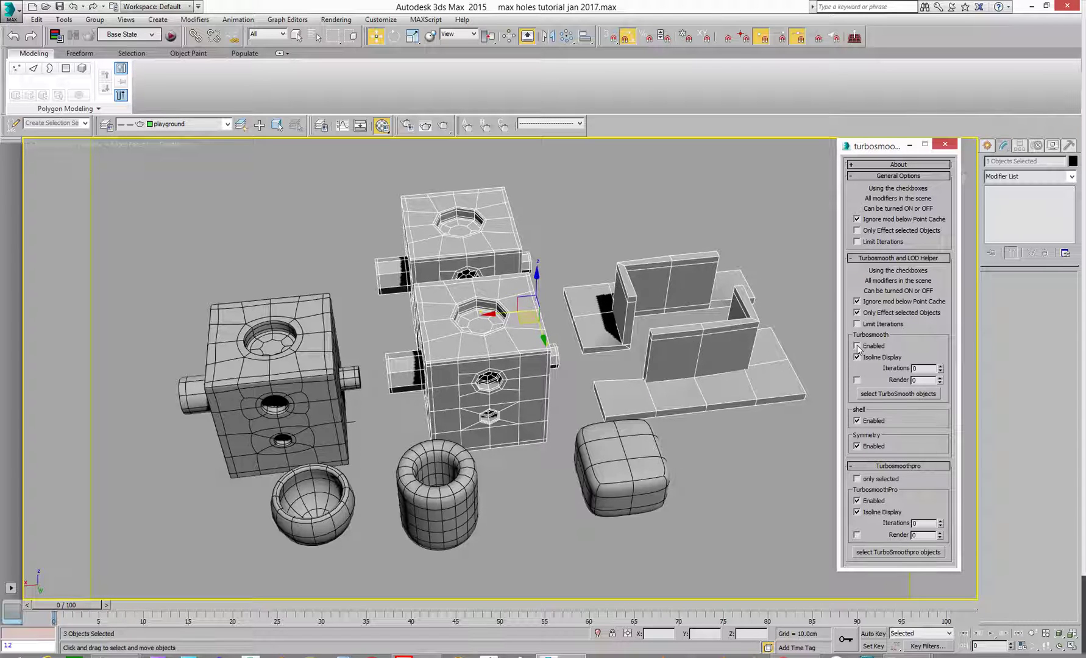
left_click(858, 346)
left_click(857, 346)
left_click(858, 346)
left_click(857, 346)
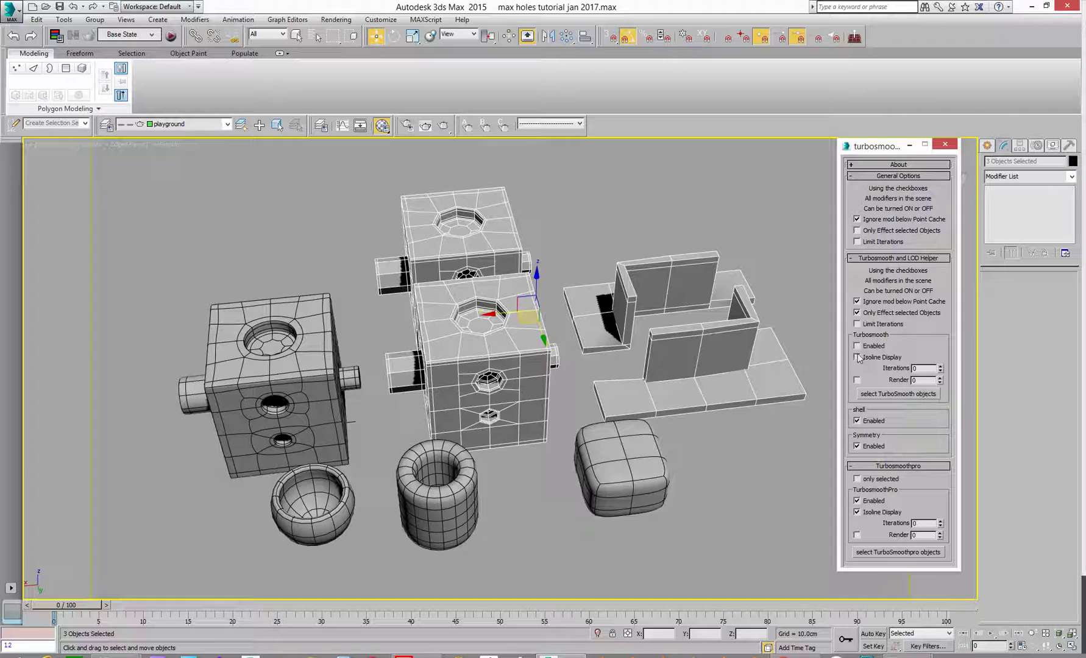
left_click(856, 346)
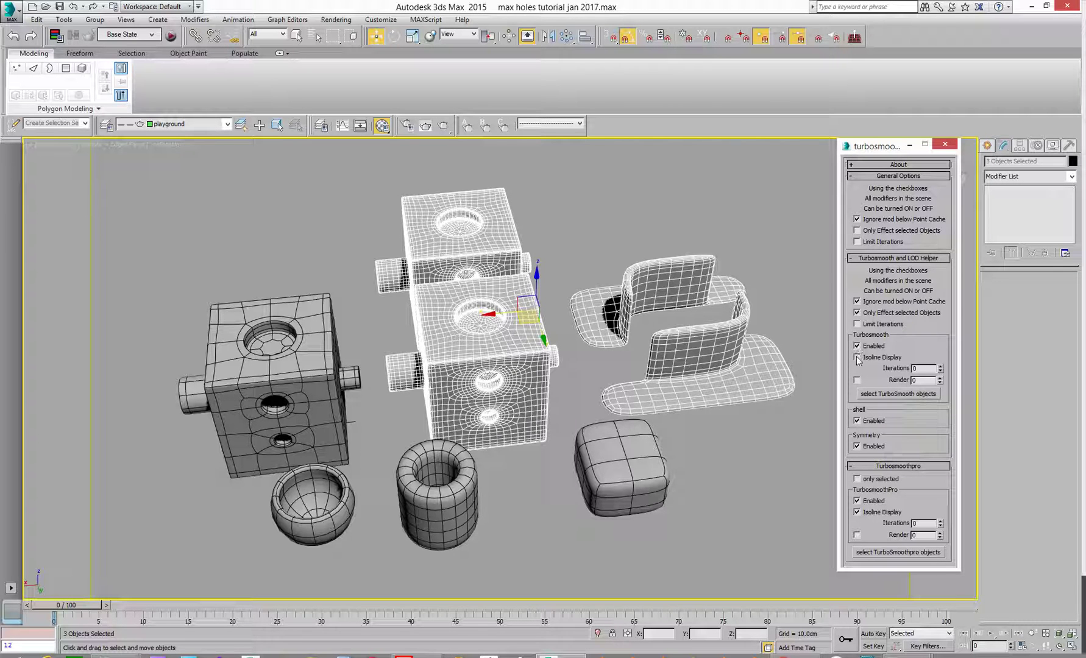
Step: Turn on Isoline Display and test the Shell off and back on
left_click(856, 358)
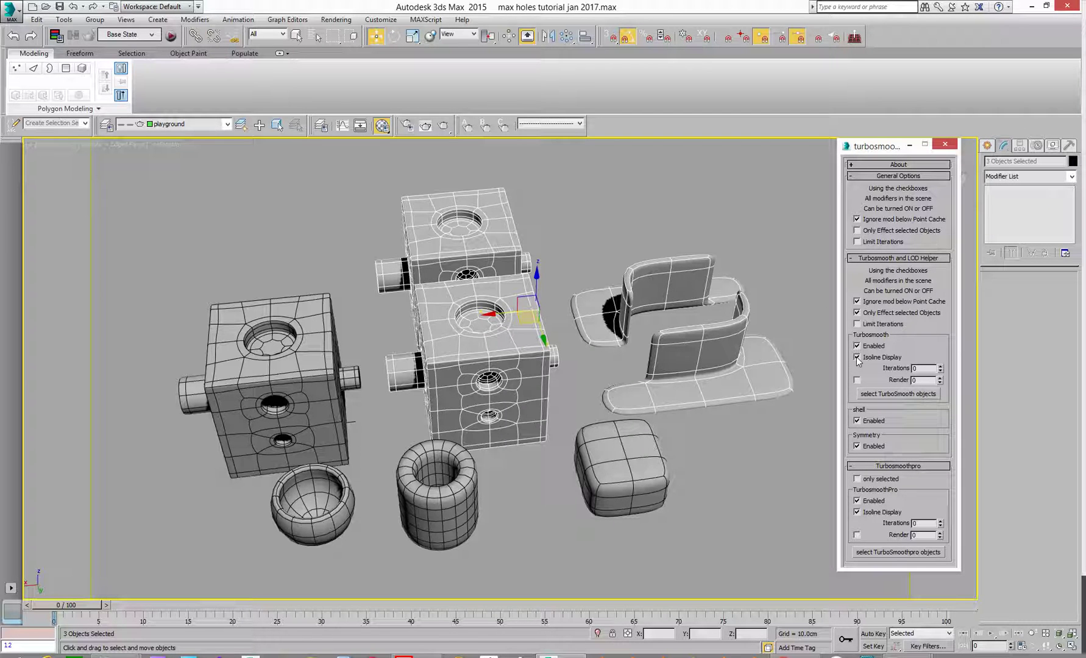
middle_click_drag(700, 513, 688, 489)
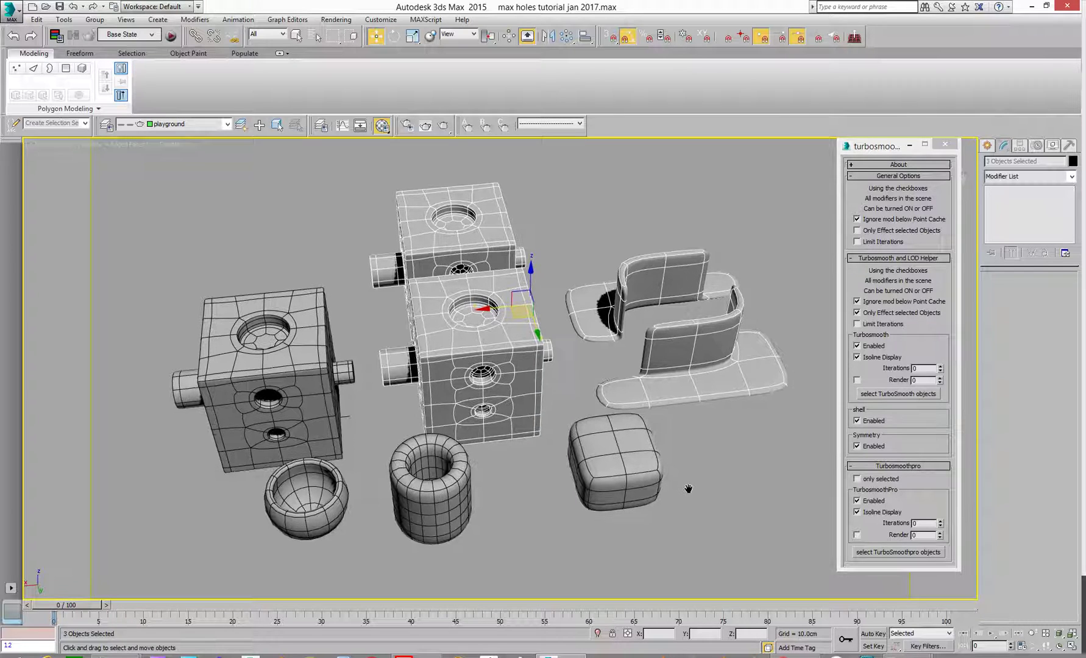
left_click(858, 421)
left_click(858, 421)
left_click(858, 421)
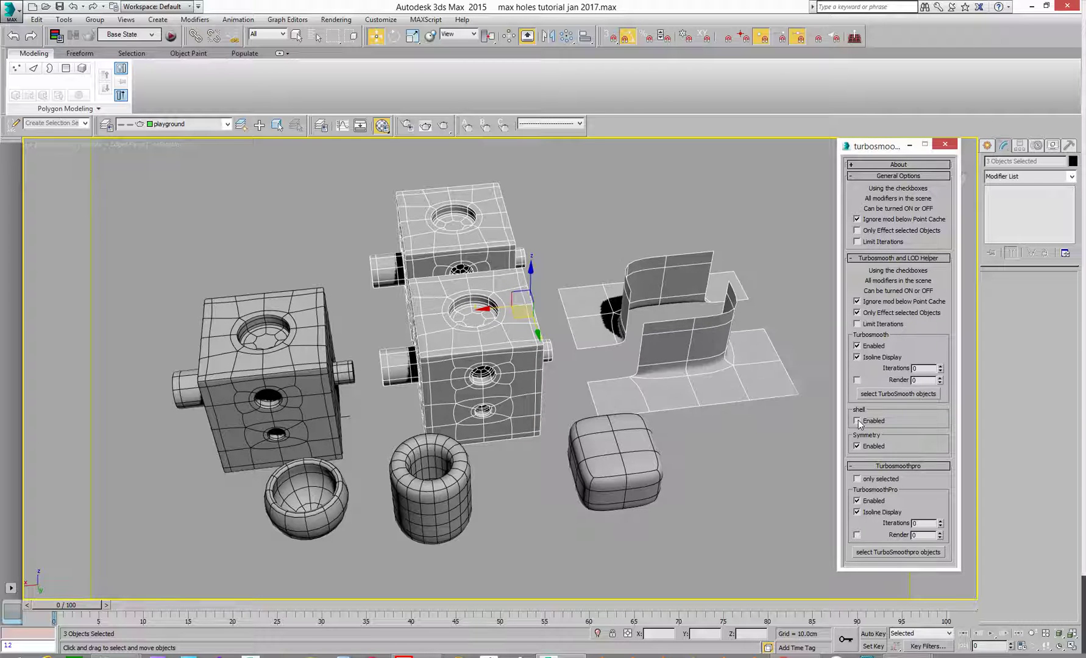
left_click(857, 421)
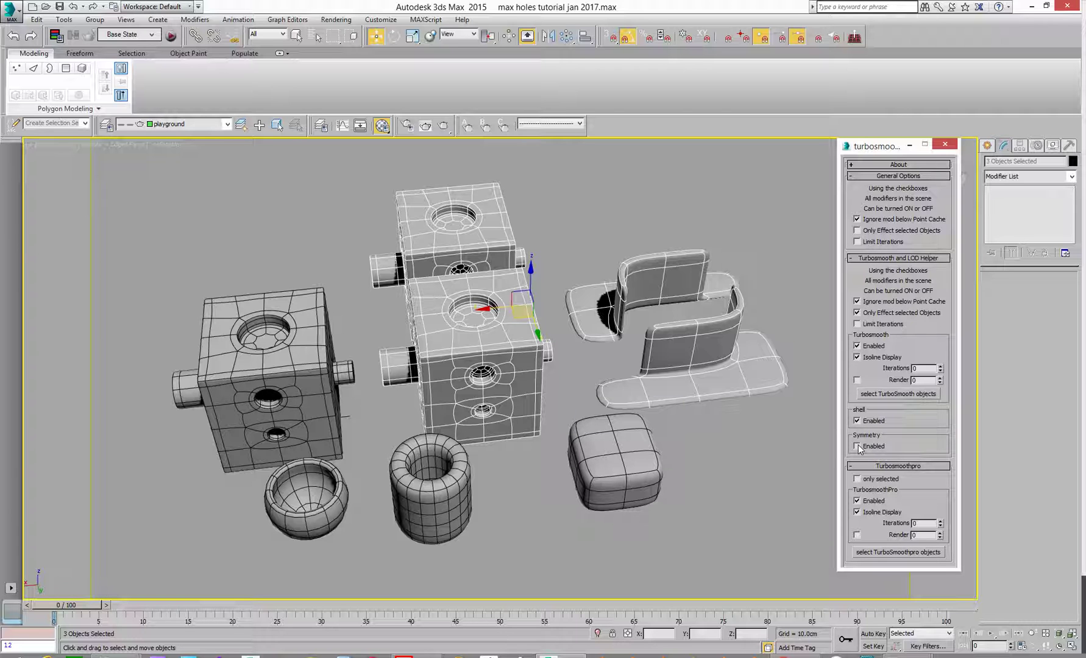
Step: Enable Symmetry, add more objects to the selection, then test Symmetry and Shell off and on
left_click(857, 447)
left_click_drag(723, 540, 425, 324)
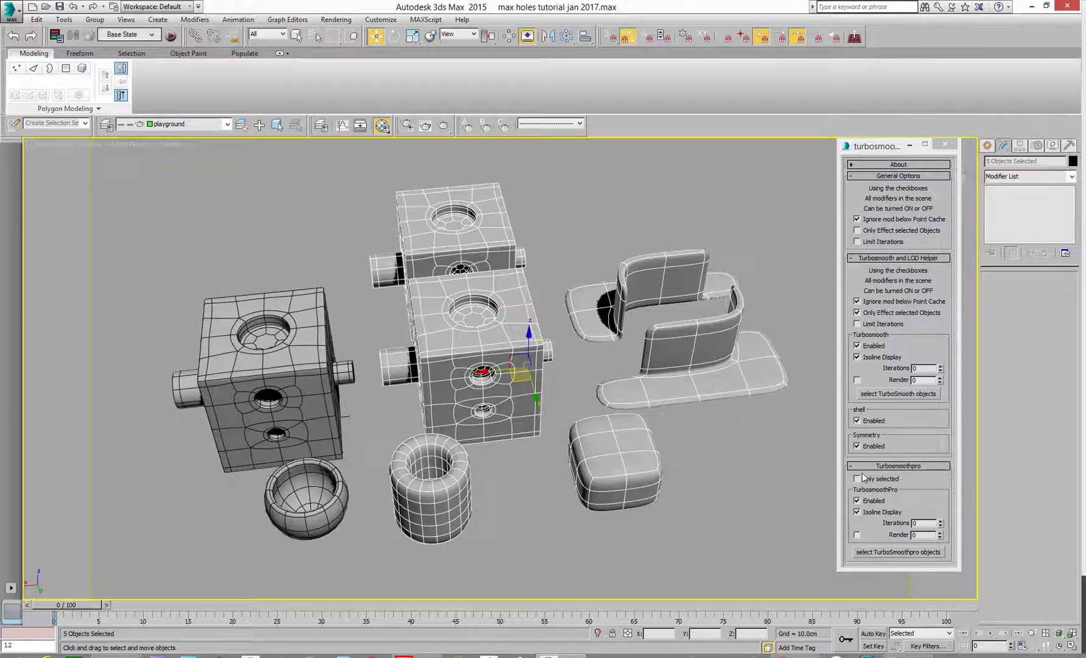
left_click(857, 446)
left_click(857, 447)
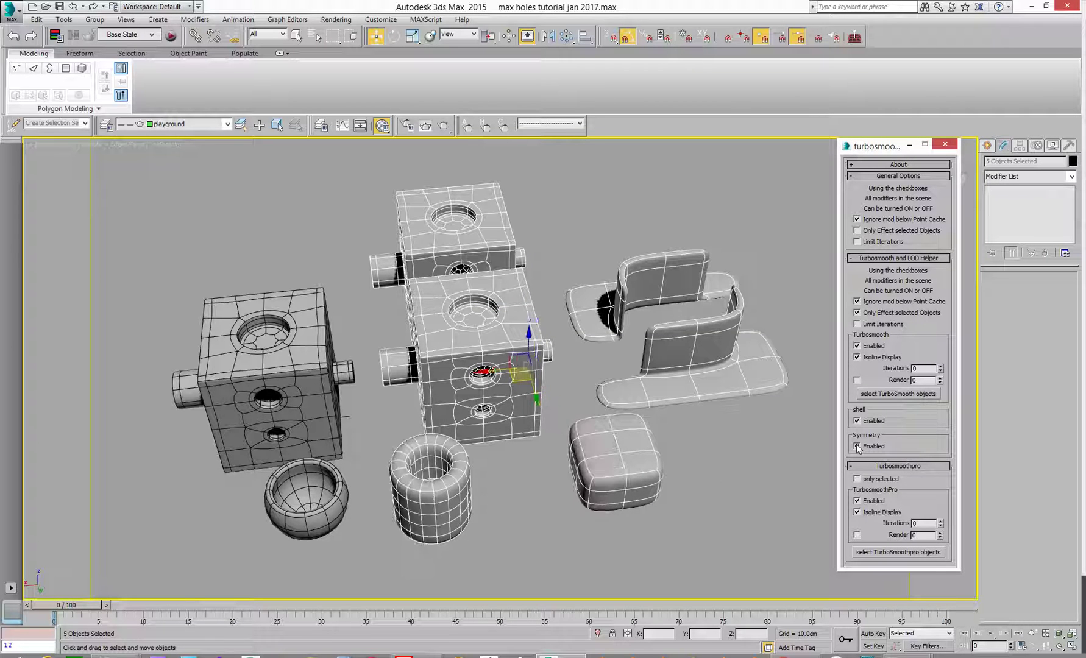
left_click(857, 447)
left_click(857, 446)
left_click(857, 421)
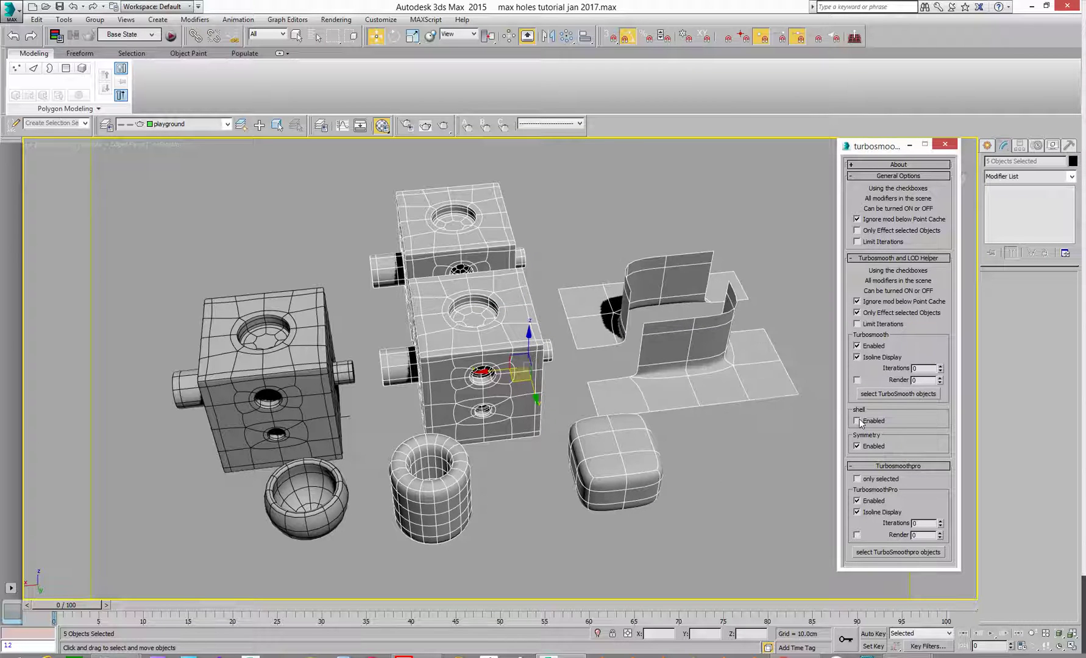
left_click(857, 421)
Step: Select all seven objects and test Symmetry, Shell and TurboSmooth off and back on
left_click_drag(755, 515, 249, 205)
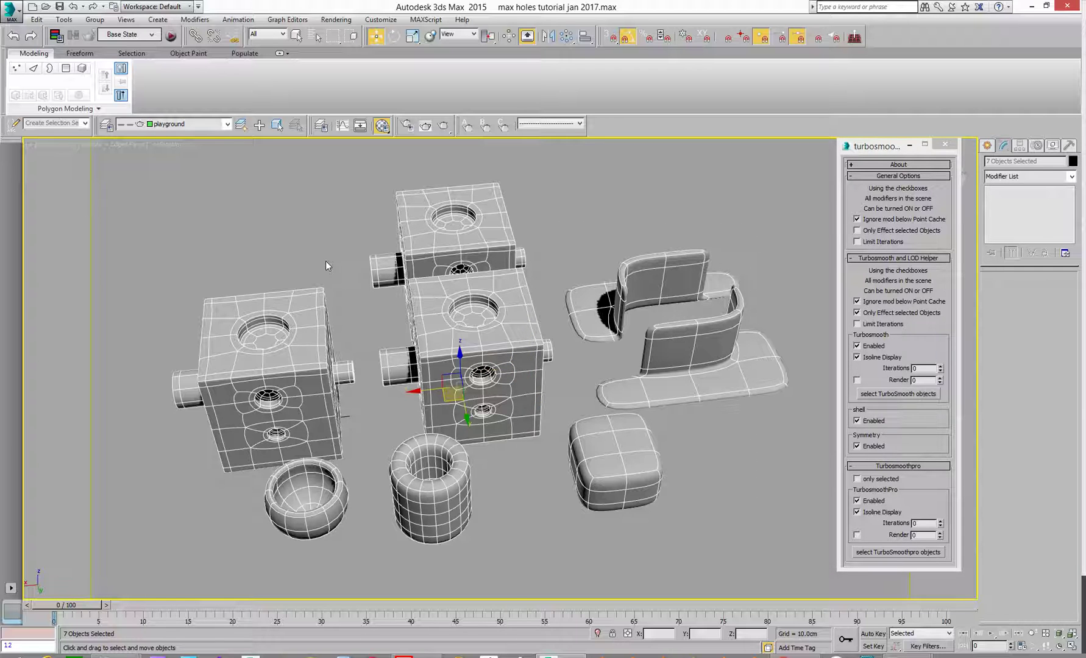
left_click(857, 446)
left_click(857, 447)
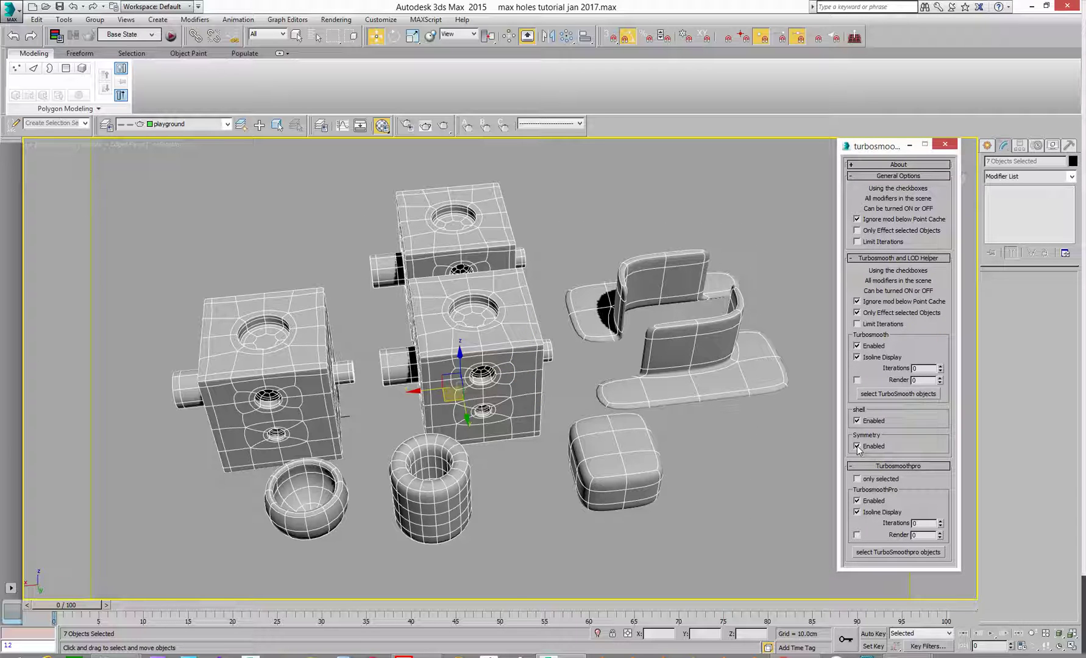
left_click(857, 446)
left_click(858, 446)
left_click(858, 421)
left_click(857, 420)
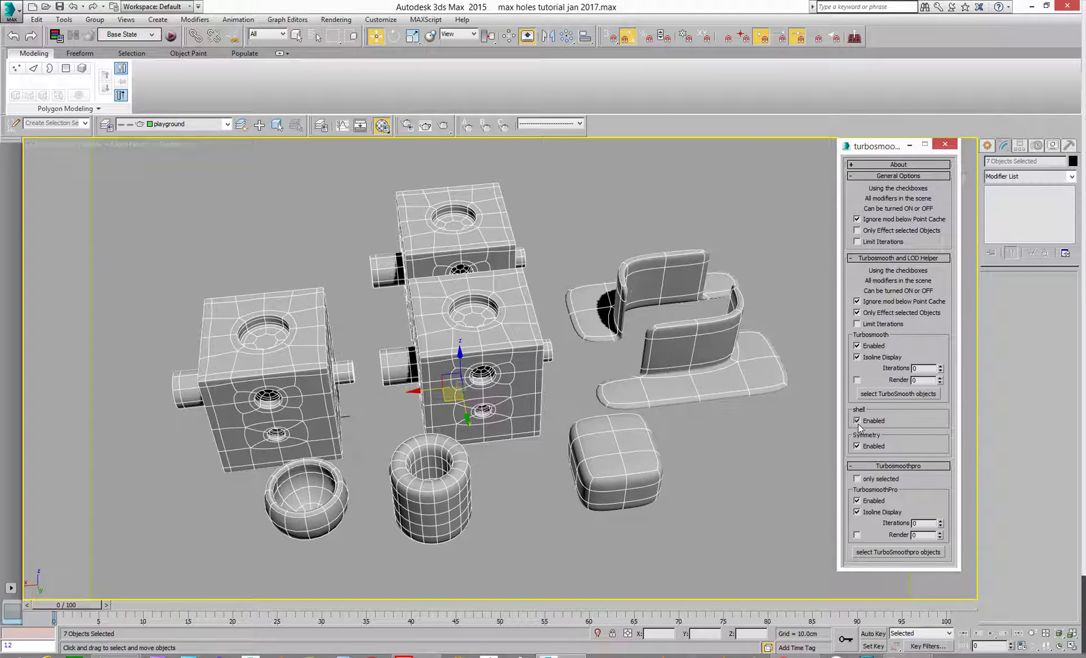
left_click(857, 346)
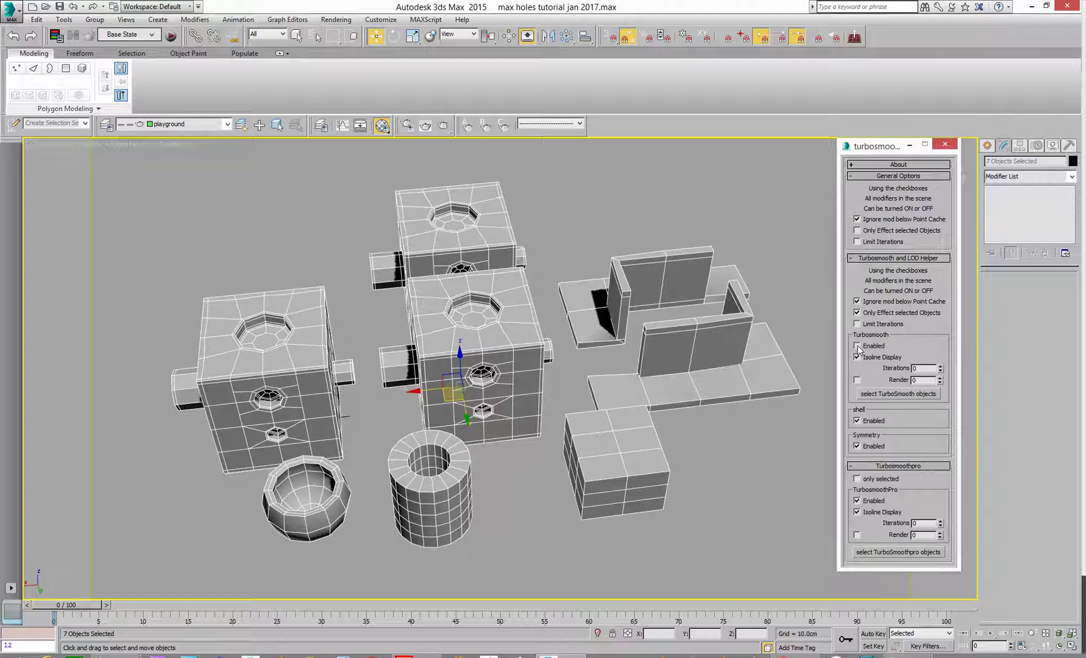
left_click(857, 346)
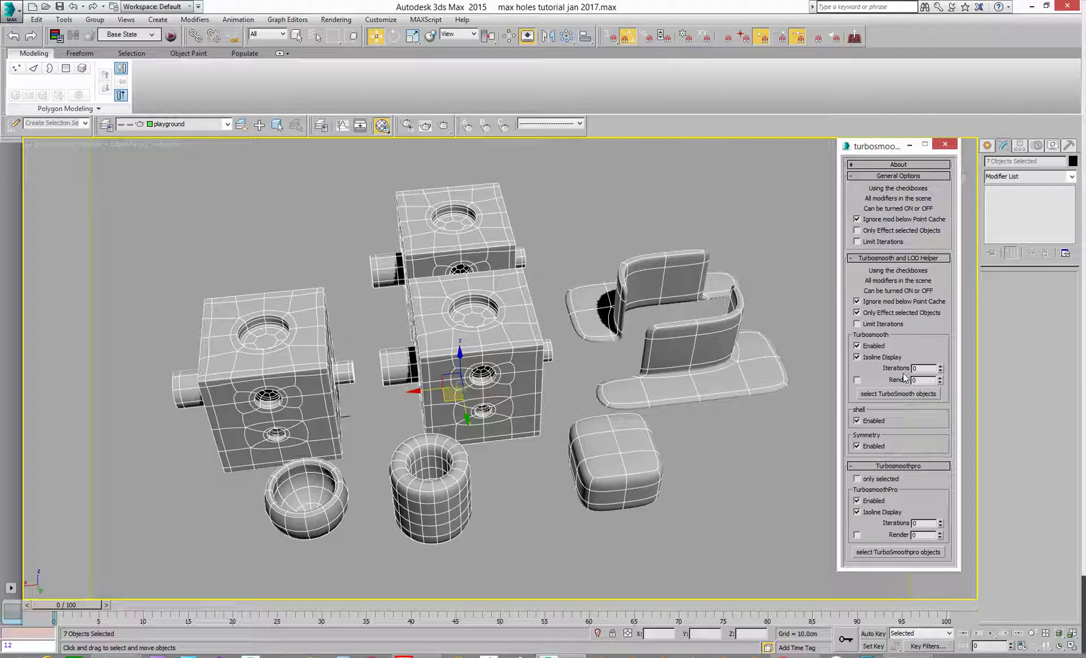
Step: Turn off Isoline Display, set viewport iterations to 0, and enable render iterations at 2
left_click(865, 357)
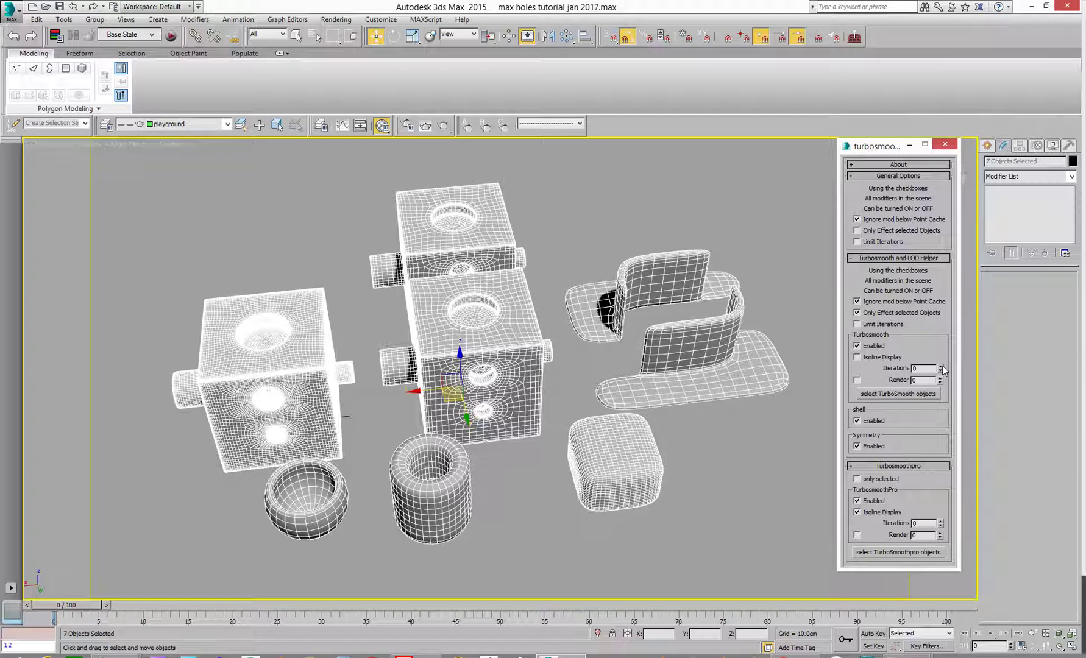
left_click(940, 367)
left_click(940, 367)
left_click(940, 366)
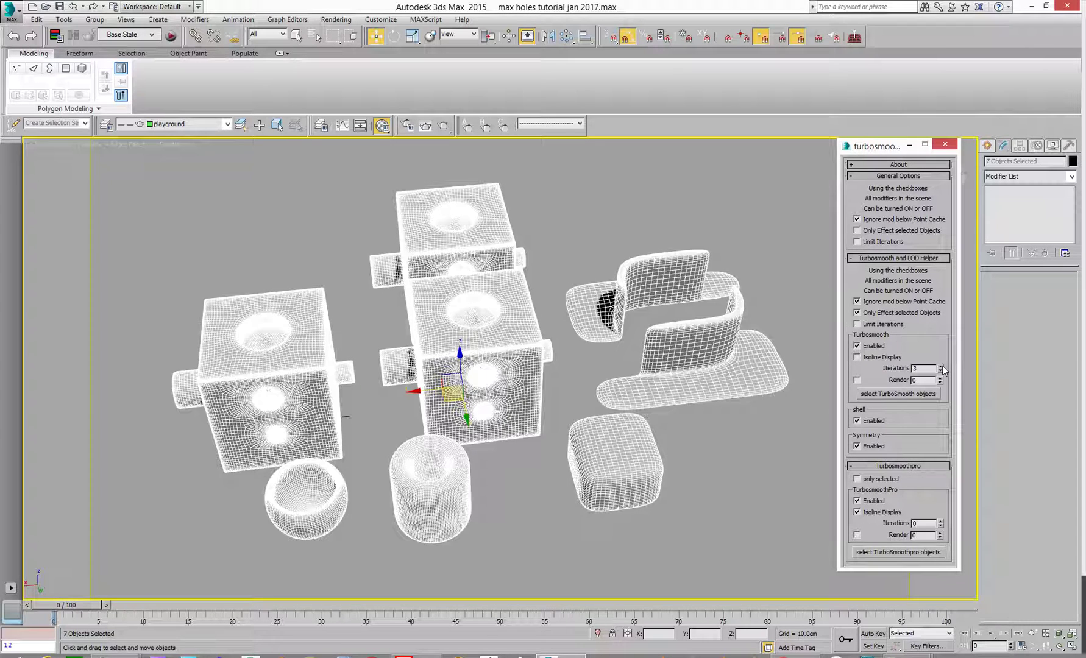
left_click(940, 372)
left_click(940, 372)
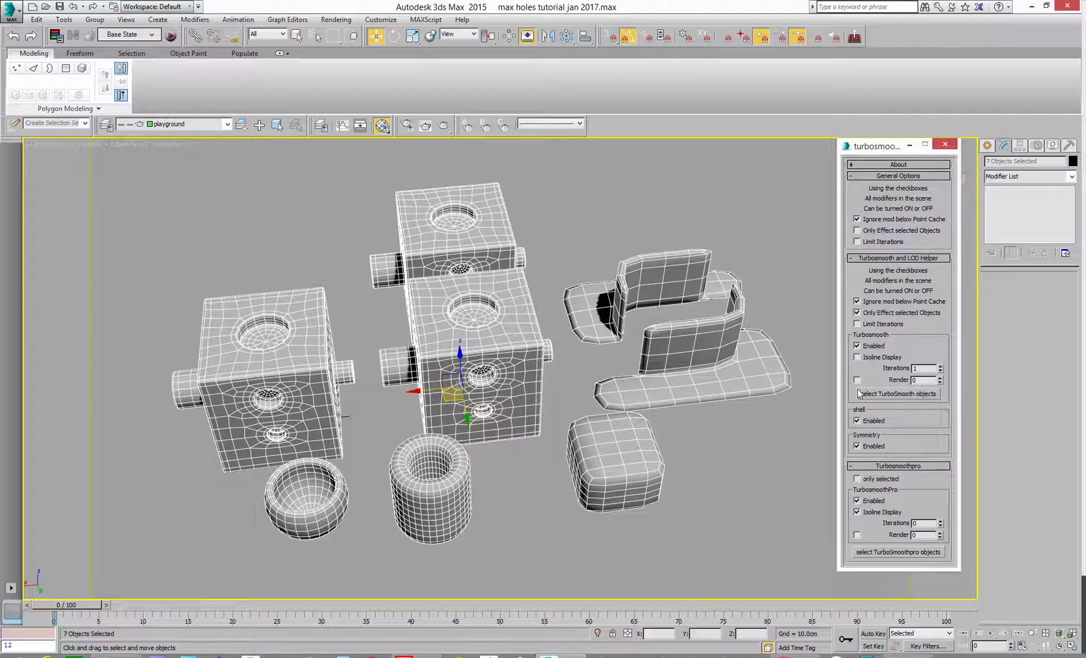
left_click(856, 379)
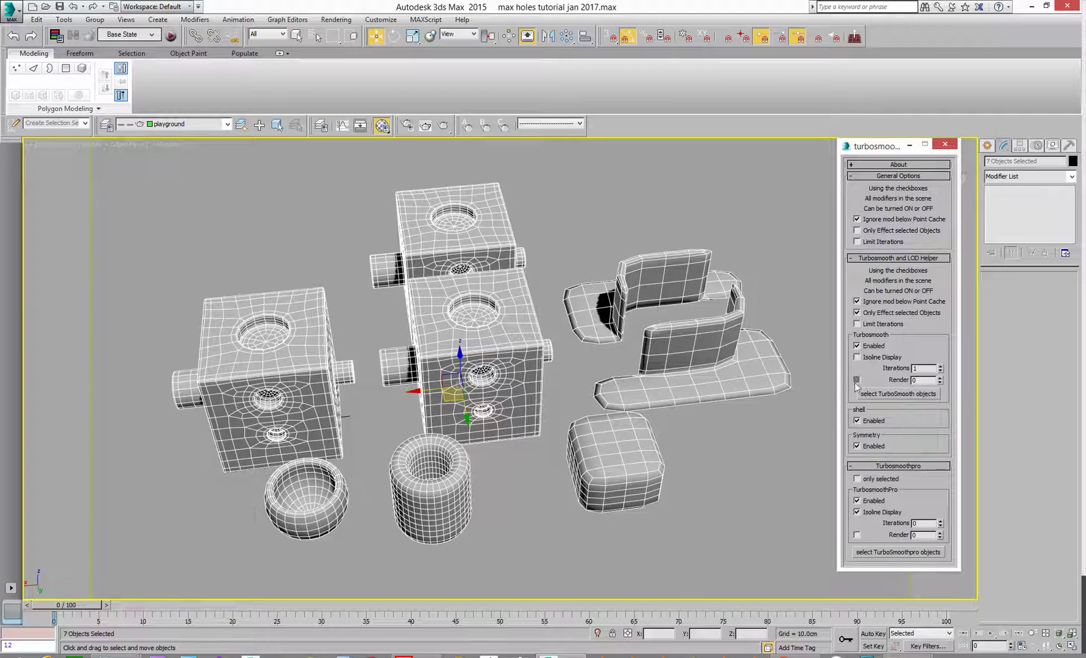
left_click(940, 378)
left_click(940, 370)
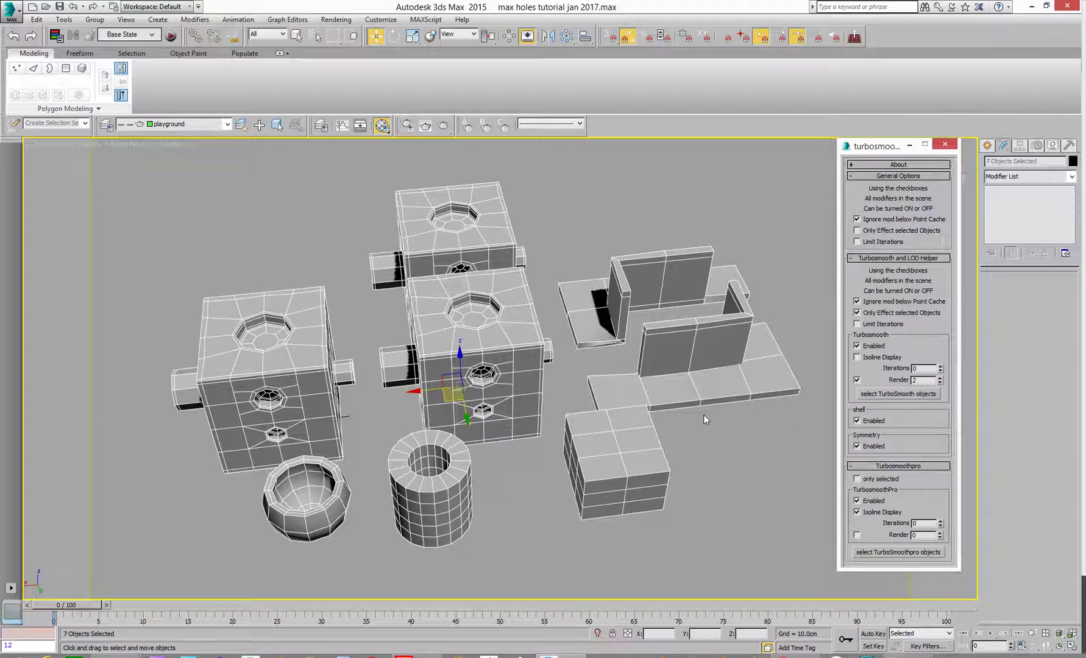
middle_click_drag(703, 413, 694, 421)
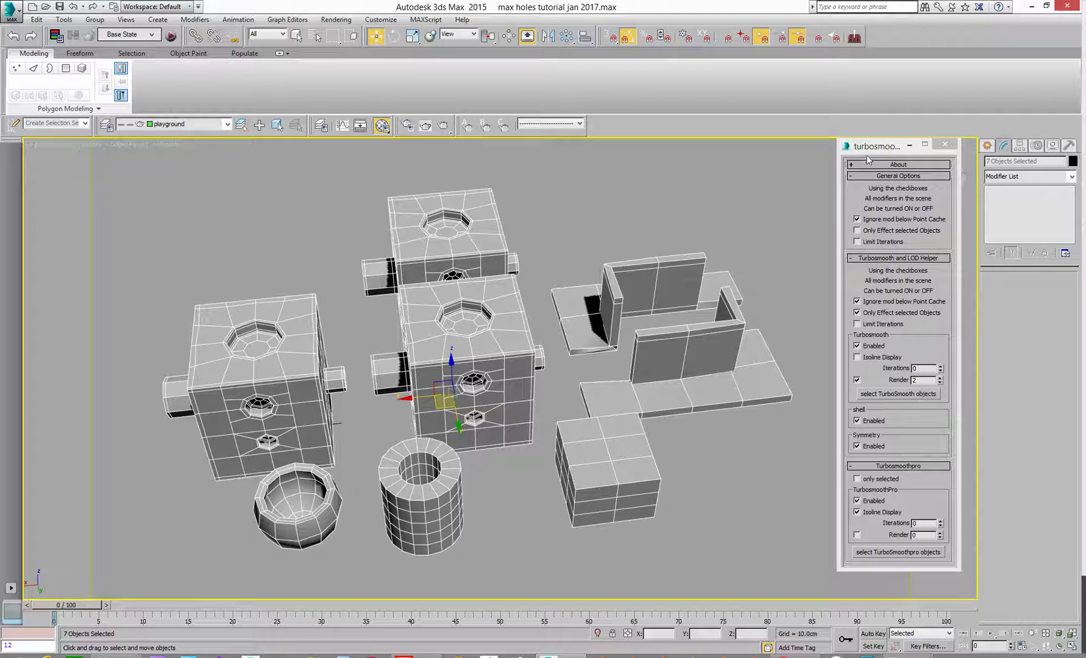
left_click_drag(868, 159, 833, 165)
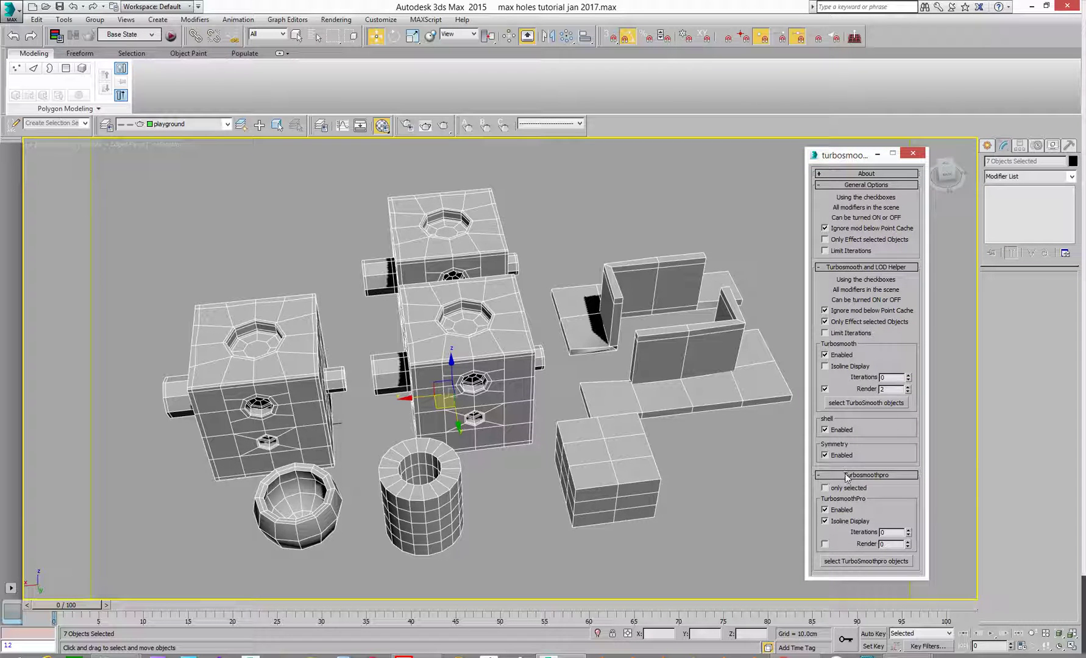